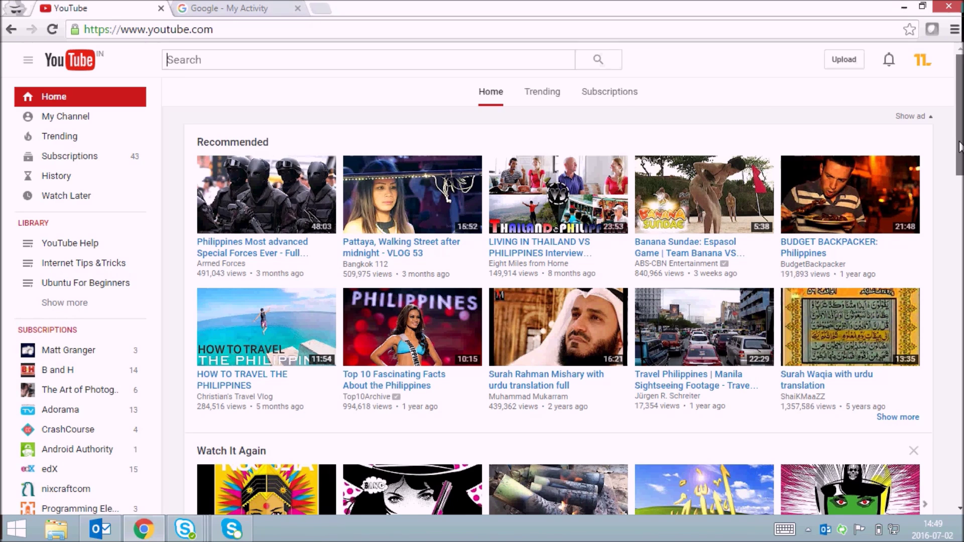
scroll(956, 139, "down", 1)
scroll(956, 132, "up", 1)
scroll(957, 132, "down", 5)
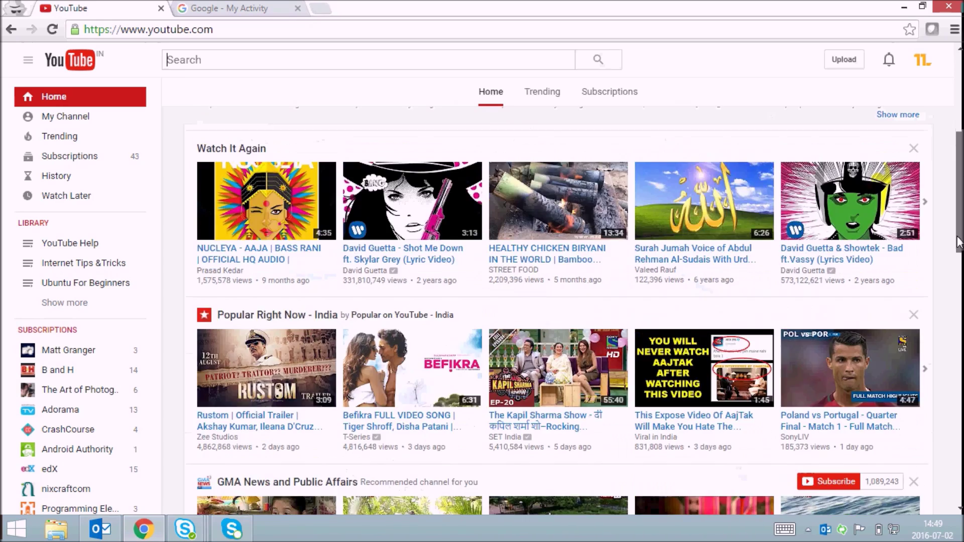
scroll(903, 259, "up", 5)
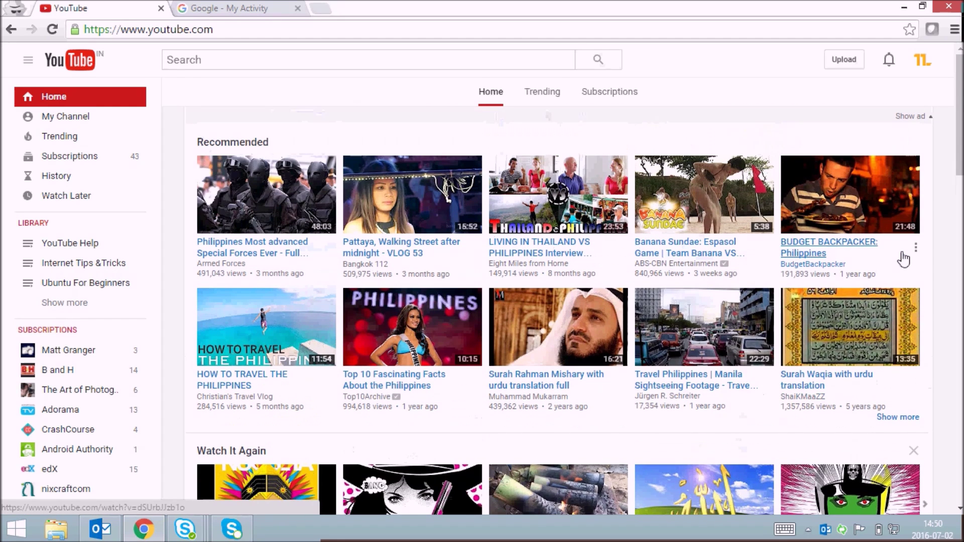
scroll(523, 175, "up", 1)
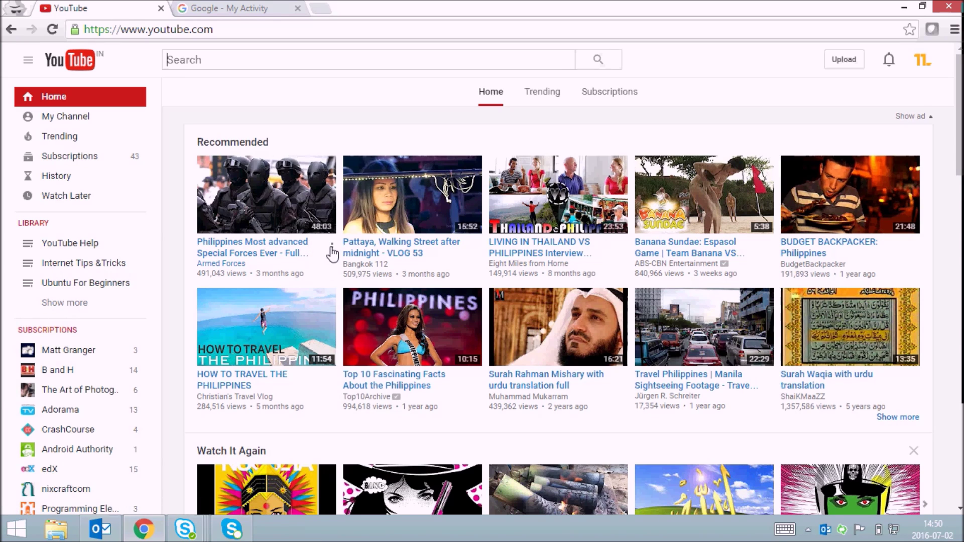
Mark the Philippines special forces video Not interested and submit 'I've already watched the video' as the reason
left_click(331, 250)
left_click(307, 272)
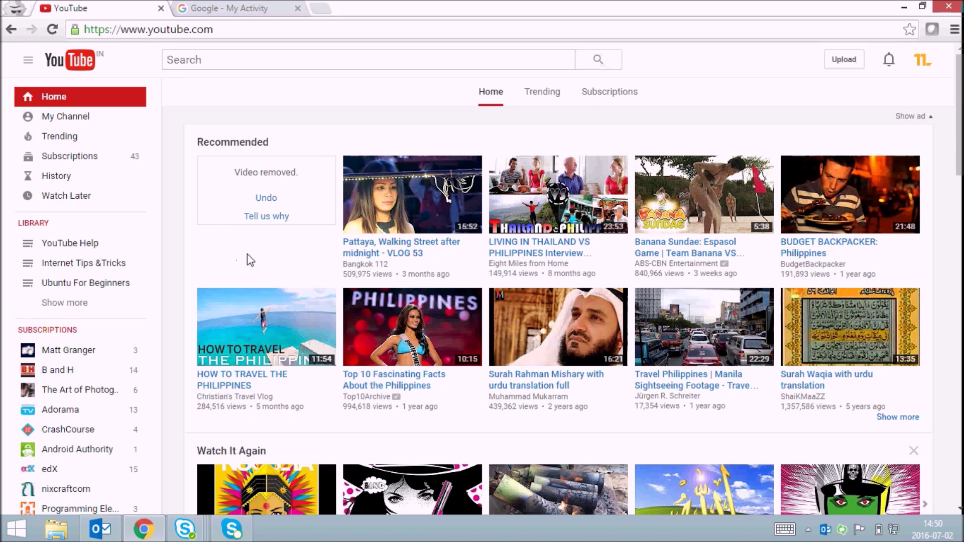
left_click(265, 217)
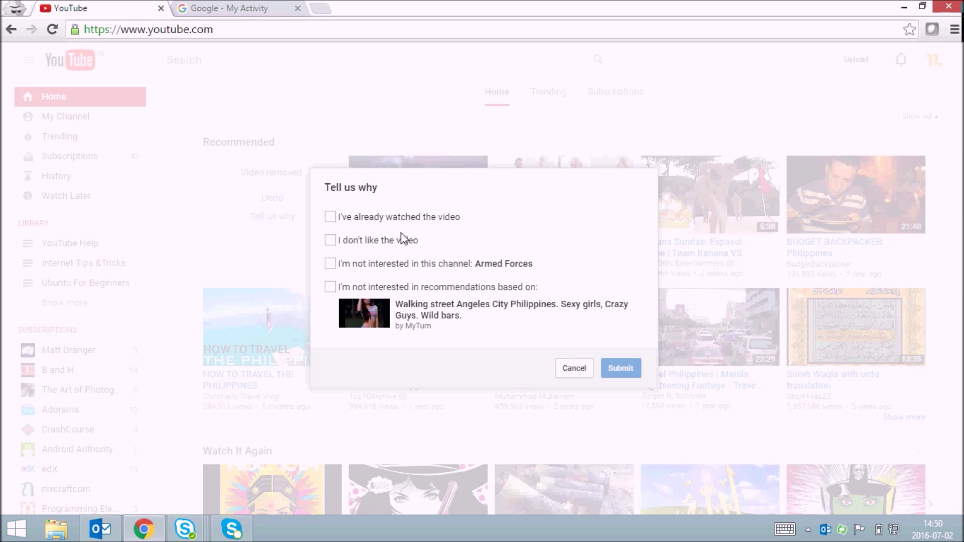
left_click(377, 224)
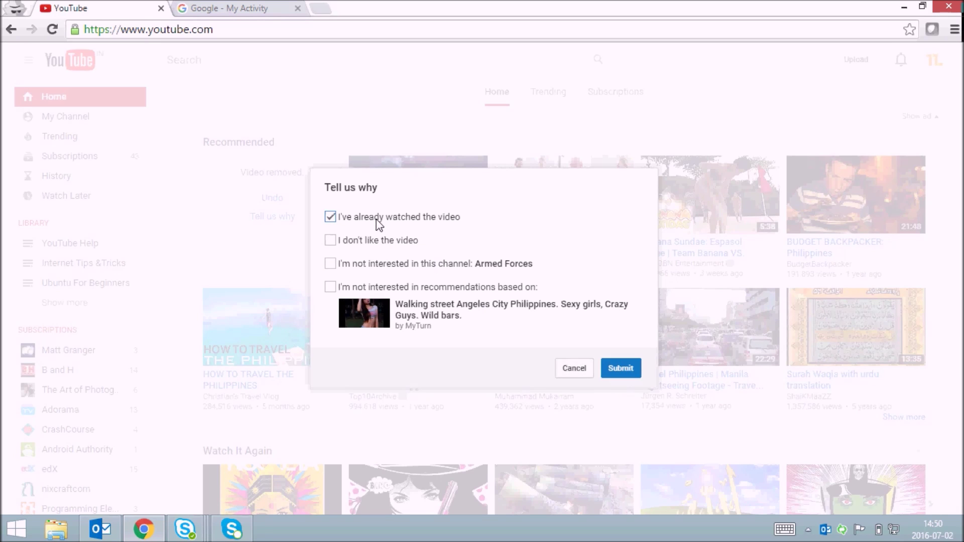
left_click(620, 368)
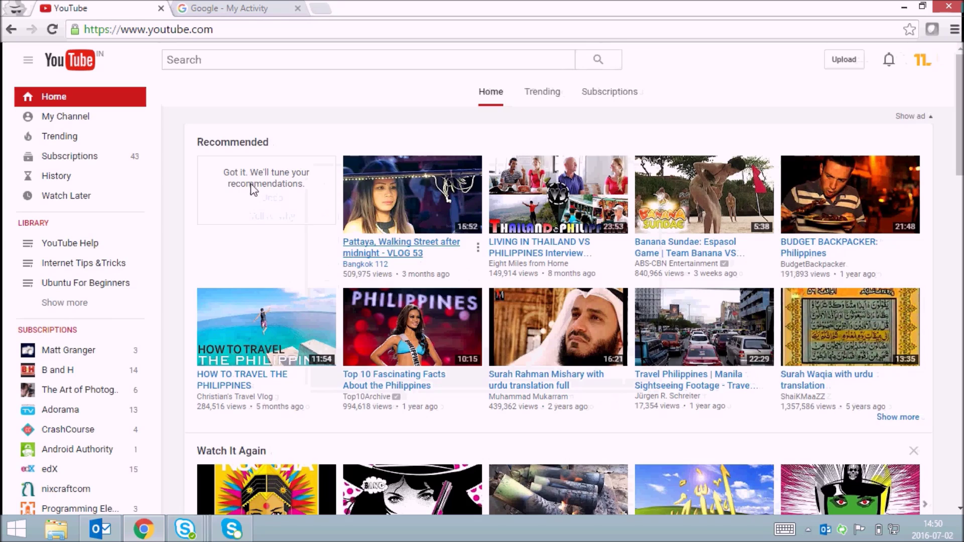
scroll(248, 207, "down", 2)
scroll(260, 213, "down", 1)
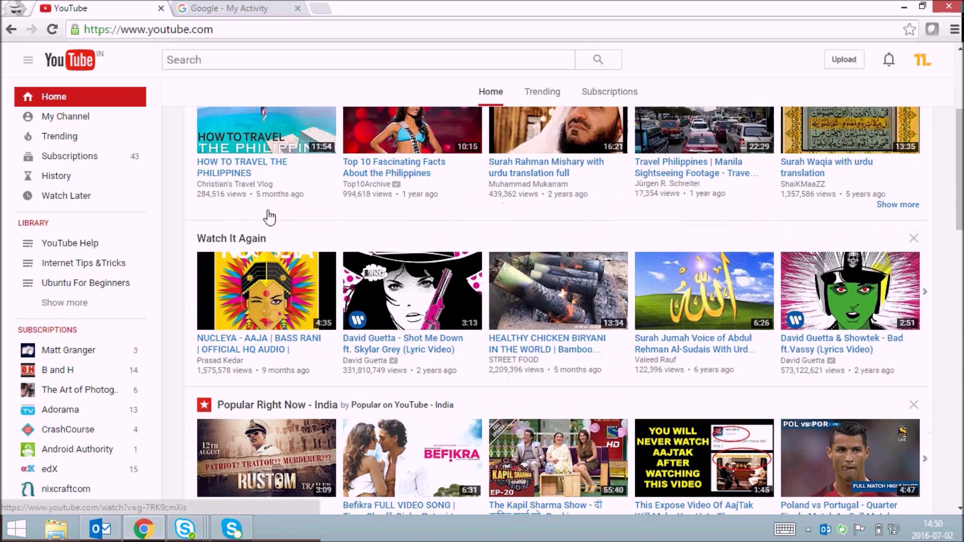
scroll(282, 216, "up", 1)
scroll(293, 215, "up", 2)
scroll(292, 217, "down", 2)
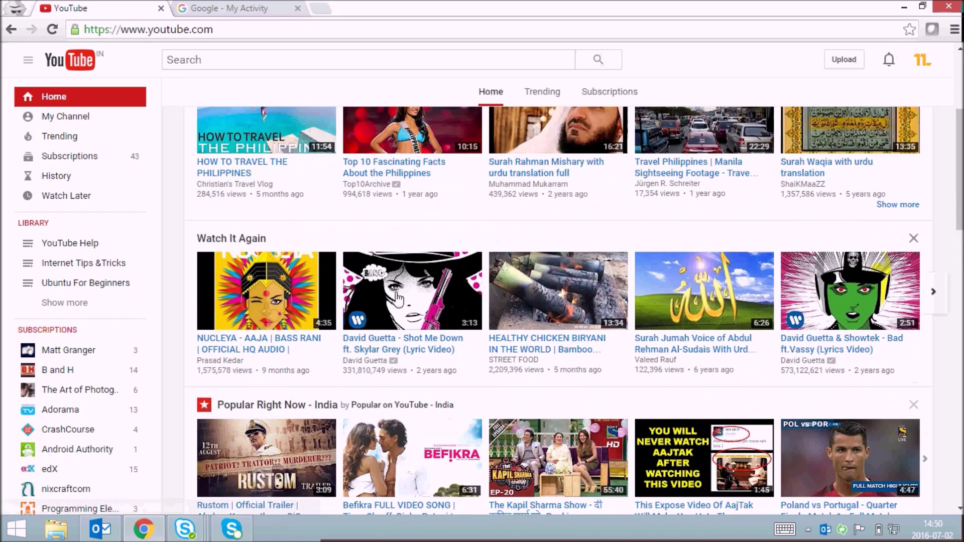
mouse_move(558, 312)
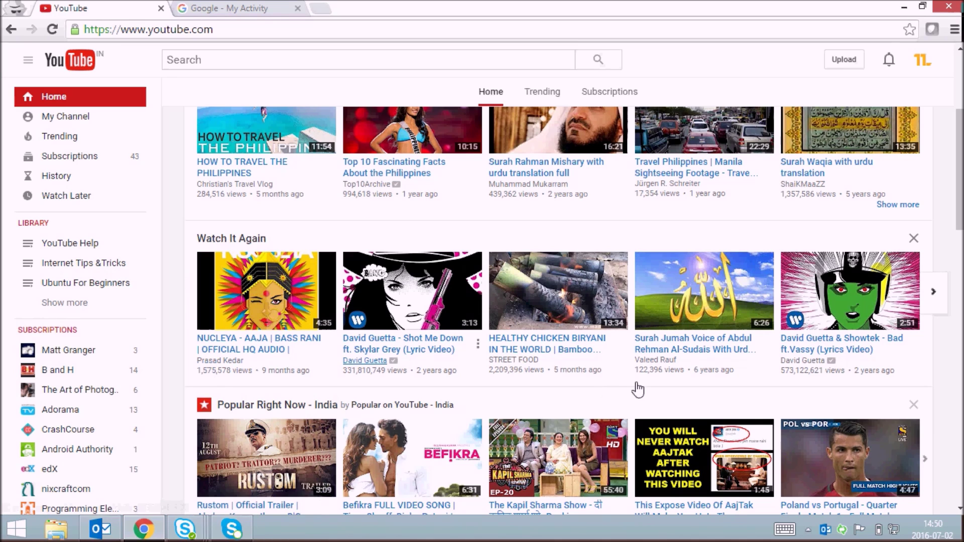
Dismiss the Watch It Again, GMA News and Public Affairs, and Tourism shelves from the home feed
left_click(913, 239)
scroll(912, 238, "down", 1)
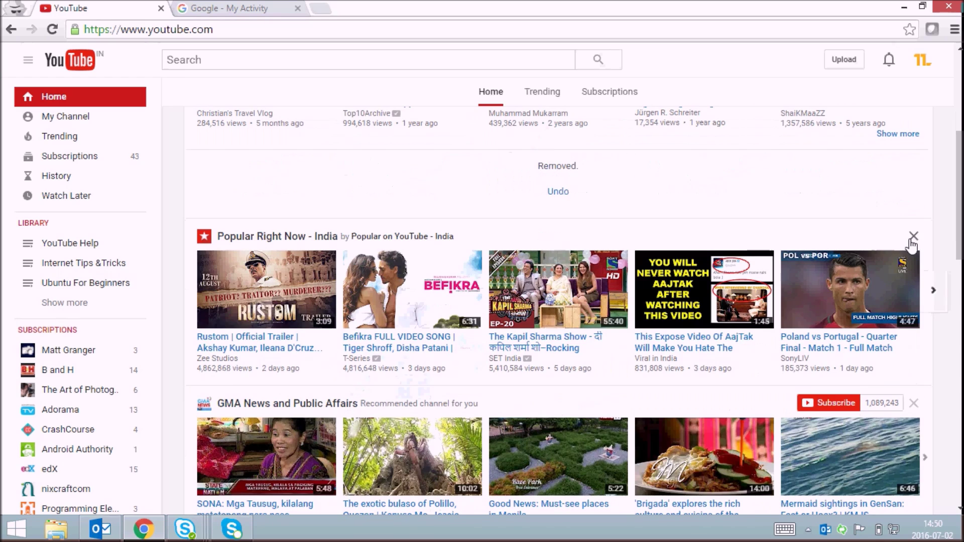
scroll(847, 281, "down", 1)
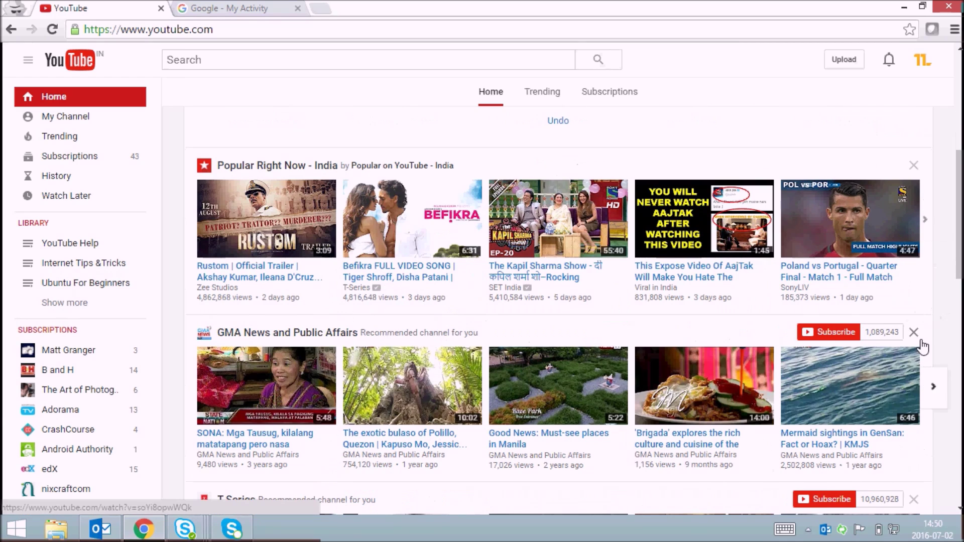
left_click(912, 332)
scroll(858, 340, "down", 1)
scroll(866, 377, "down", 1)
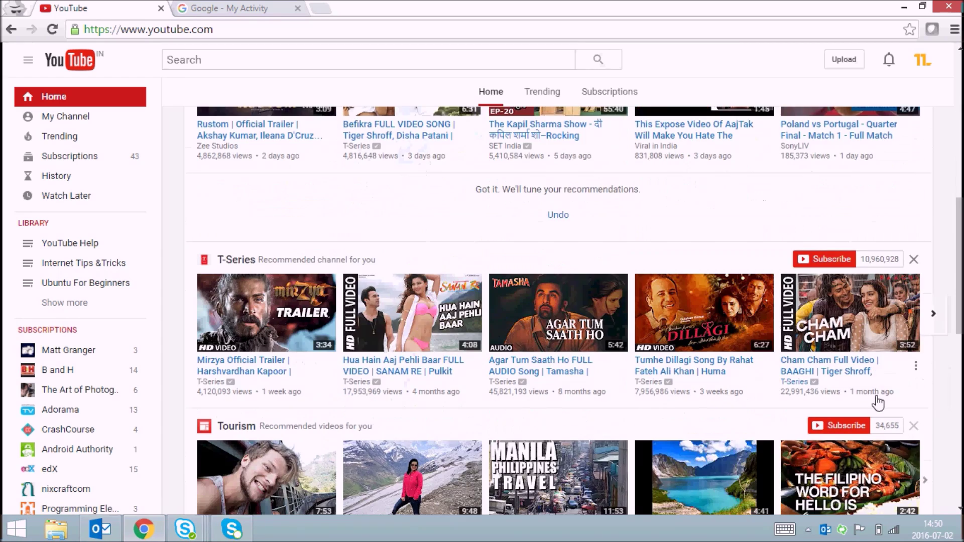
scroll(876, 402, "down", 2)
left_click(913, 284)
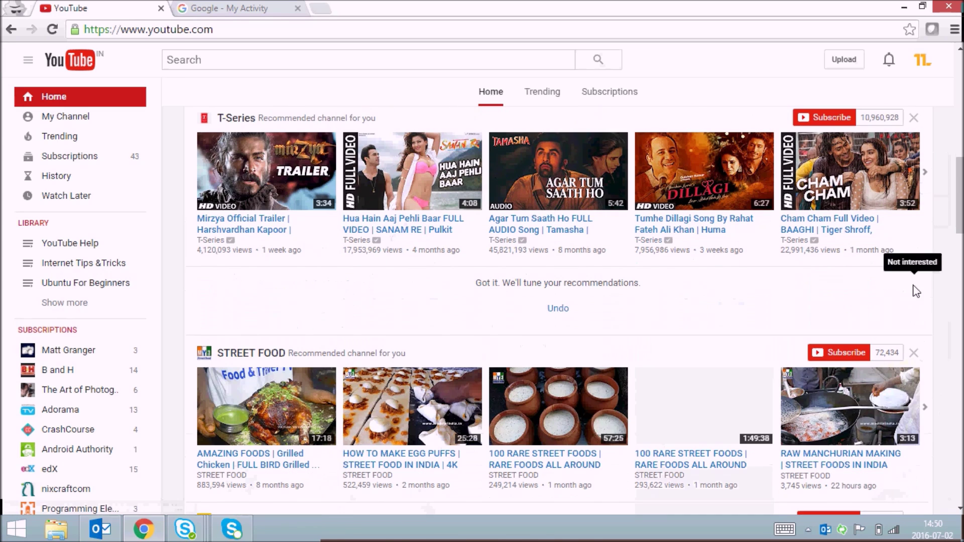
scroll(893, 350, "up", 3)
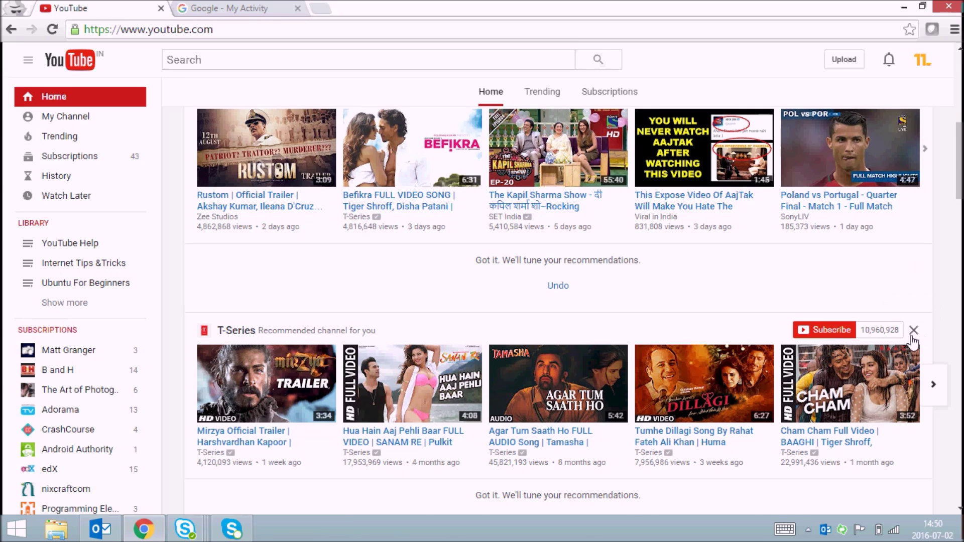
scroll(912, 323, "up", 3)
scroll(407, 444, "up", 3)
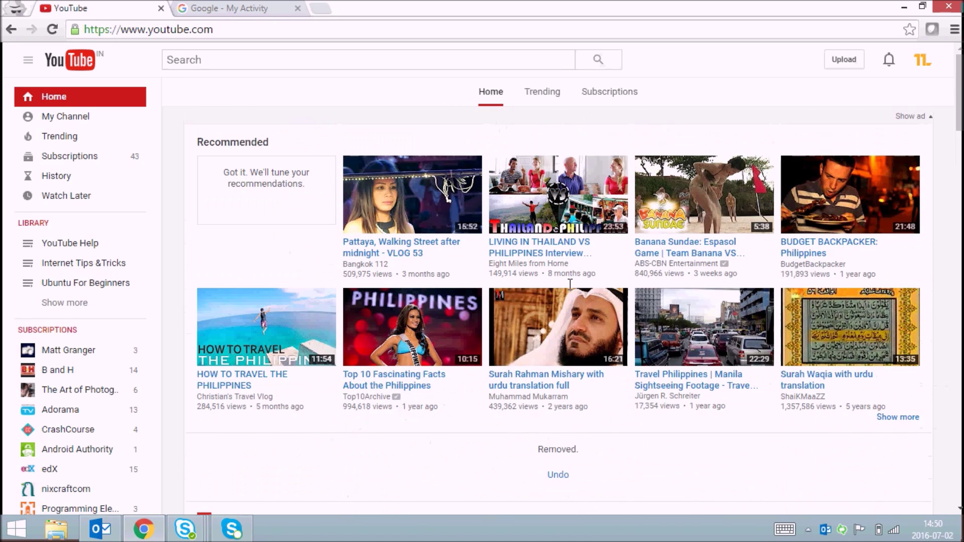
Mark the Pattaya walking-street vlog Not interested and switch to the Google My Activity page
left_click(477, 248)
left_click(464, 275)
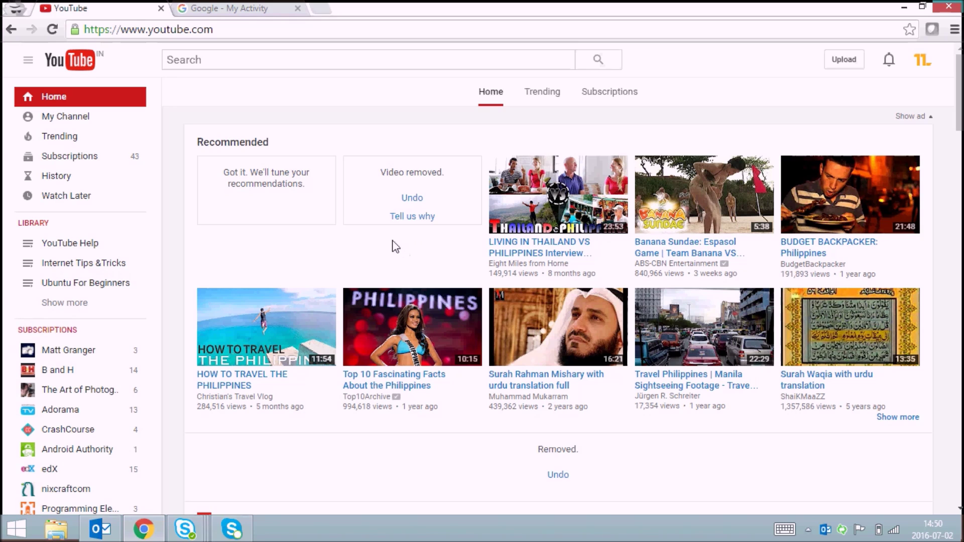
left_click(226, 9)
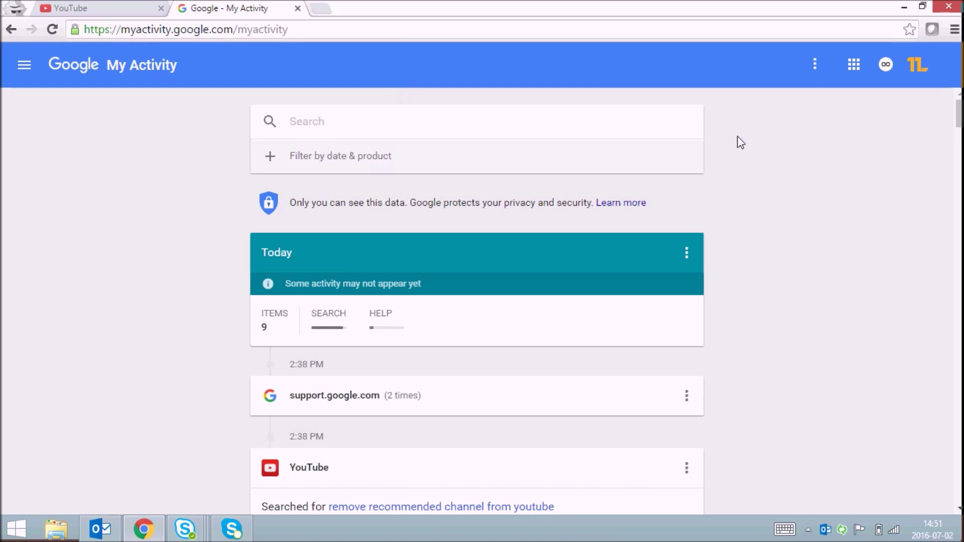
Under Other Google activity, delete the stored YouTube "Not interested" feedback and confirm the deletion
left_click(815, 65)
left_click(731, 217)
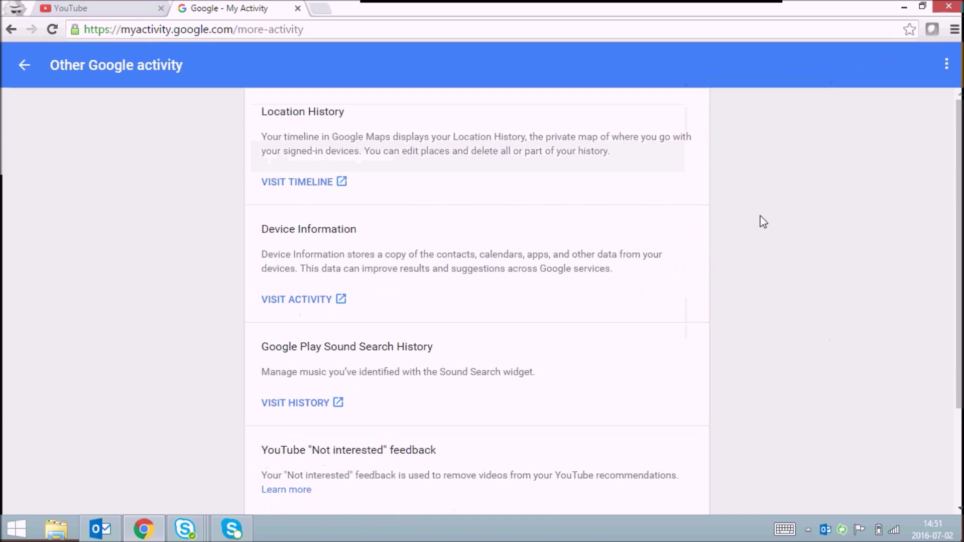
scroll(703, 283, "down", 2)
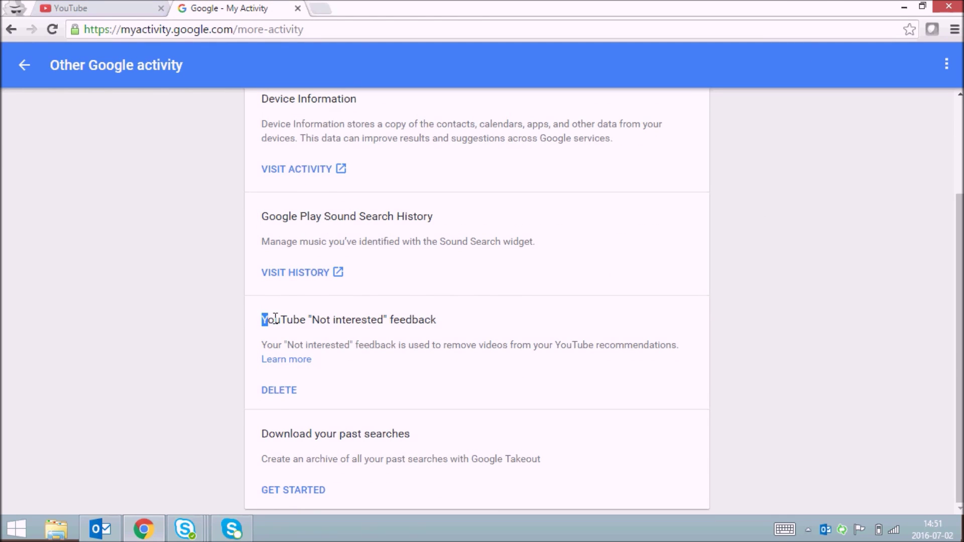
left_click_drag(265, 319, 442, 325)
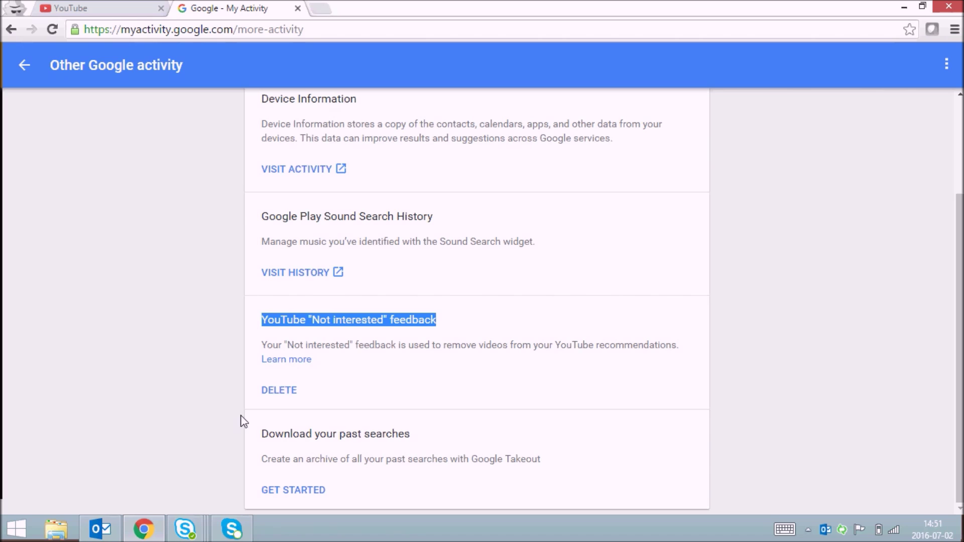
left_click(288, 391)
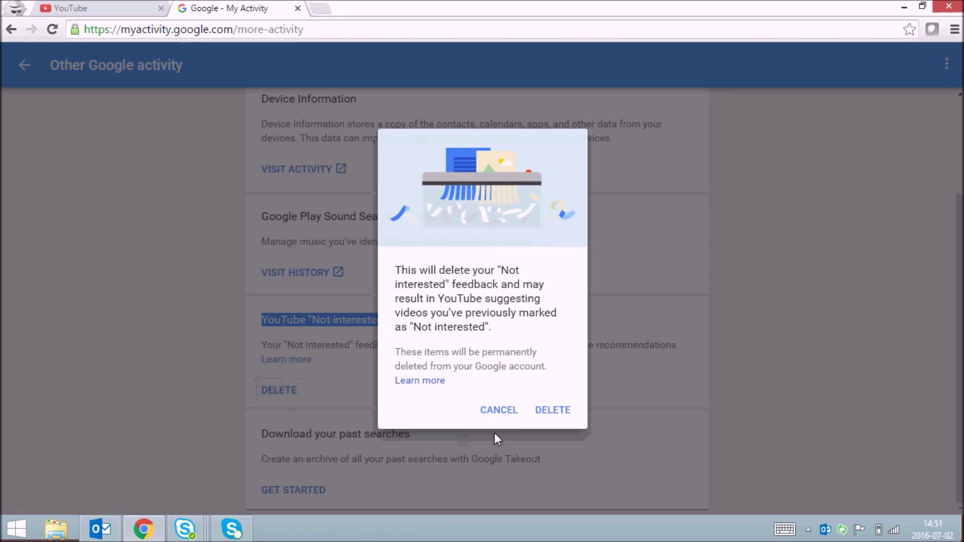
left_click(553, 409)
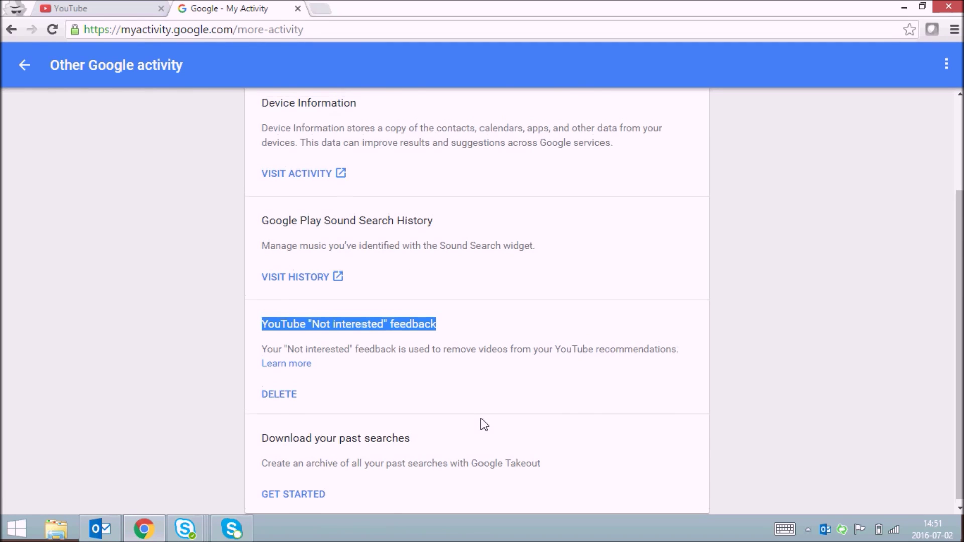
scroll(482, 421, "up", 1)
scroll(481, 421, "up", 1)
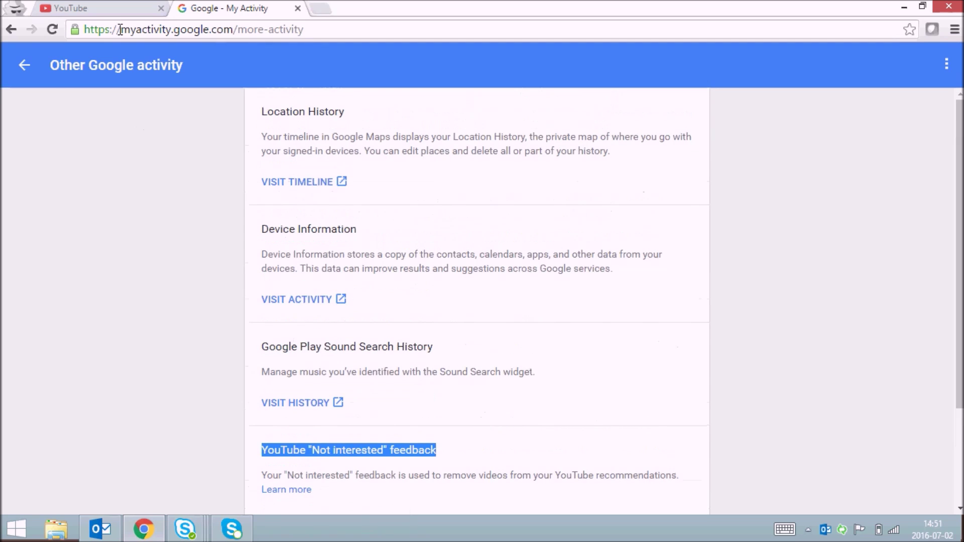
Switch between the My Activity and YouTube tabs, ending on the YouTube home page with the removal notices
left_click(110, 13)
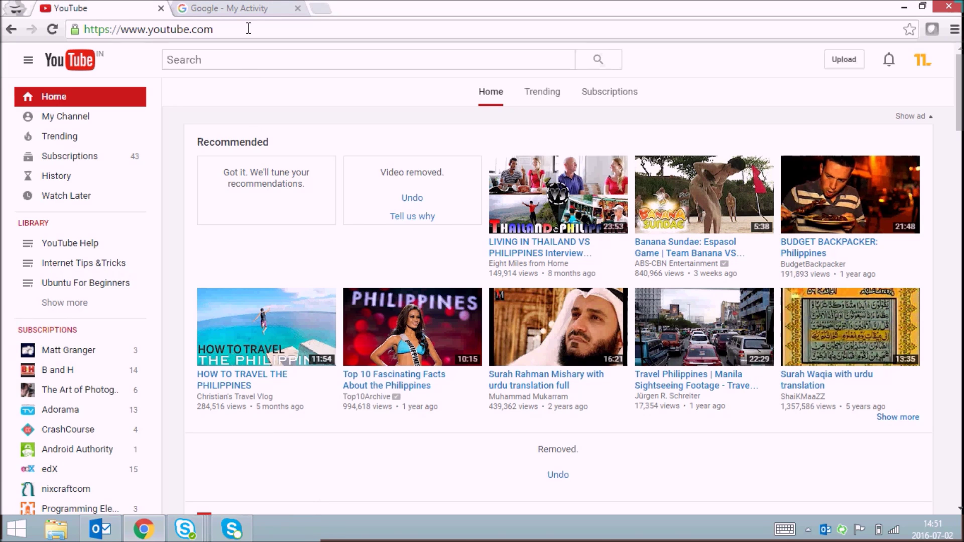
left_click(246, 8)
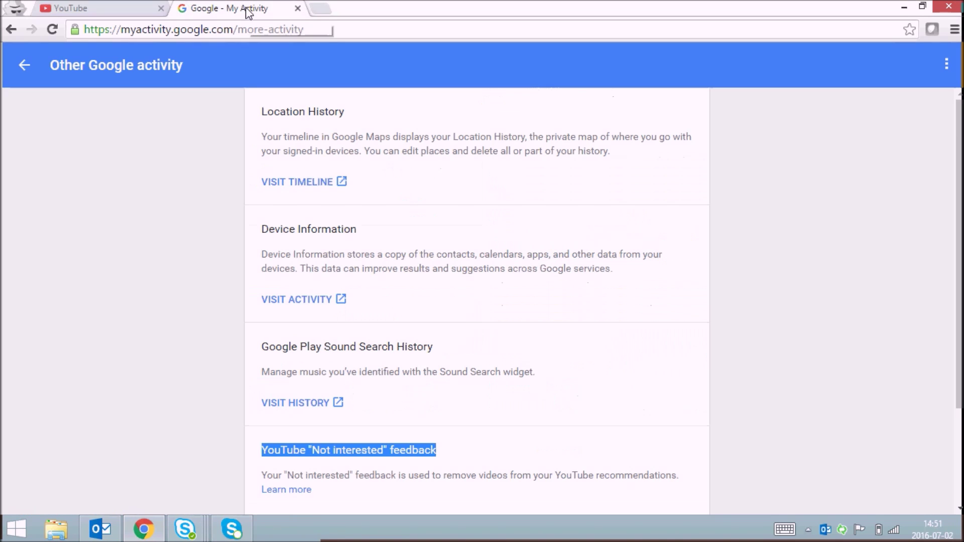
left_click(117, 14)
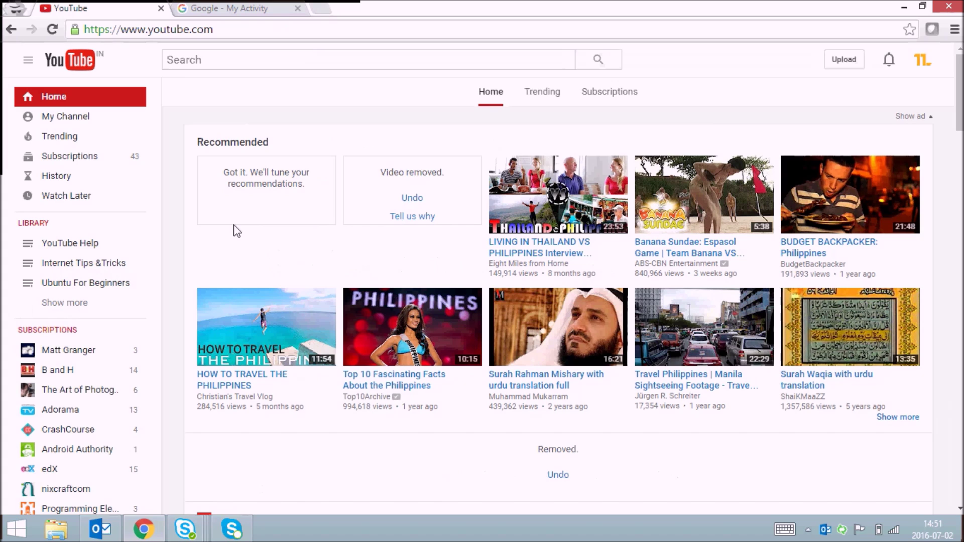